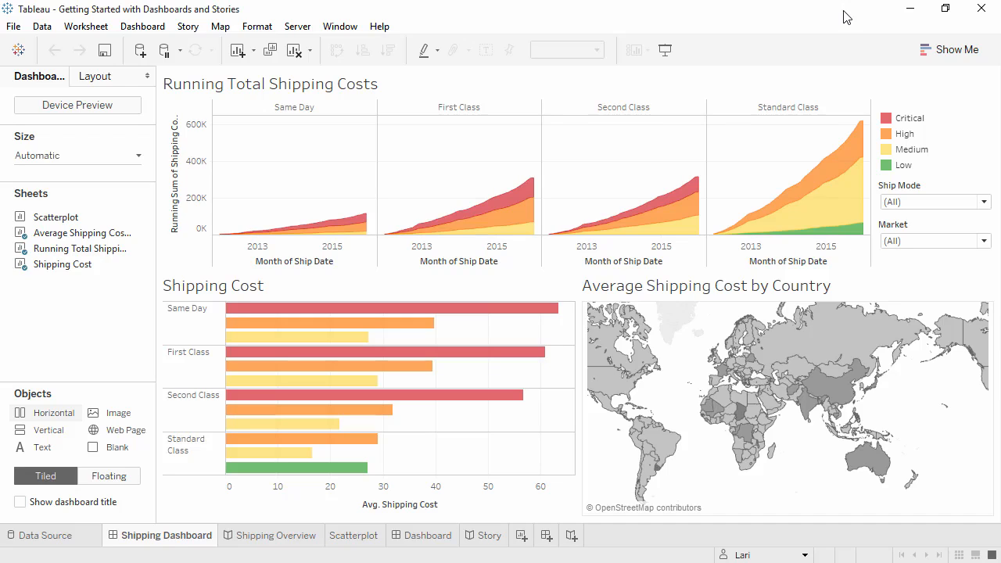
# Exclude Asia Pacific from the Shipping Dashboard's Market filter and highlight the Medium order priority.
pyautogui.click(920, 248)
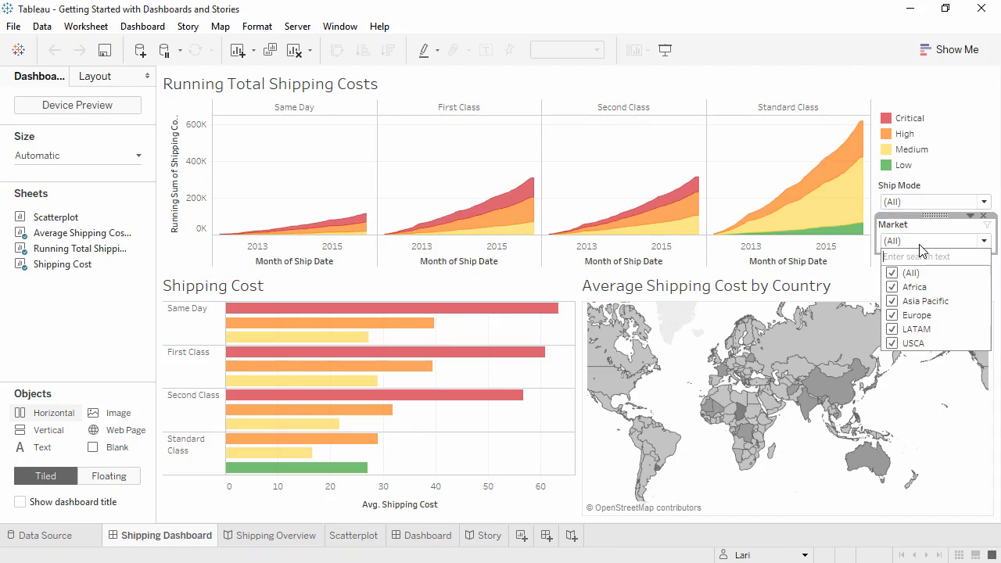
pyautogui.click(893, 301)
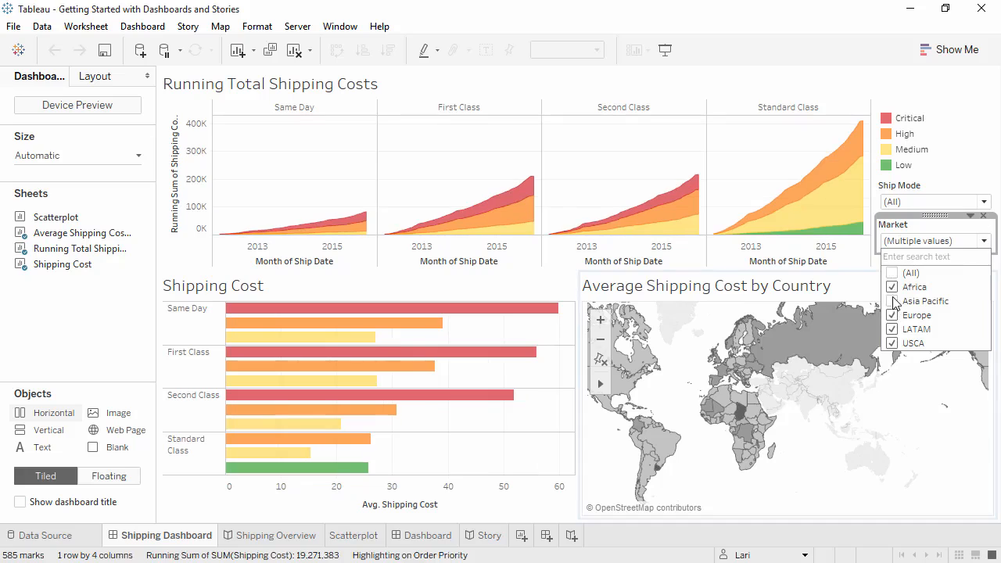
pyautogui.click(906, 151)
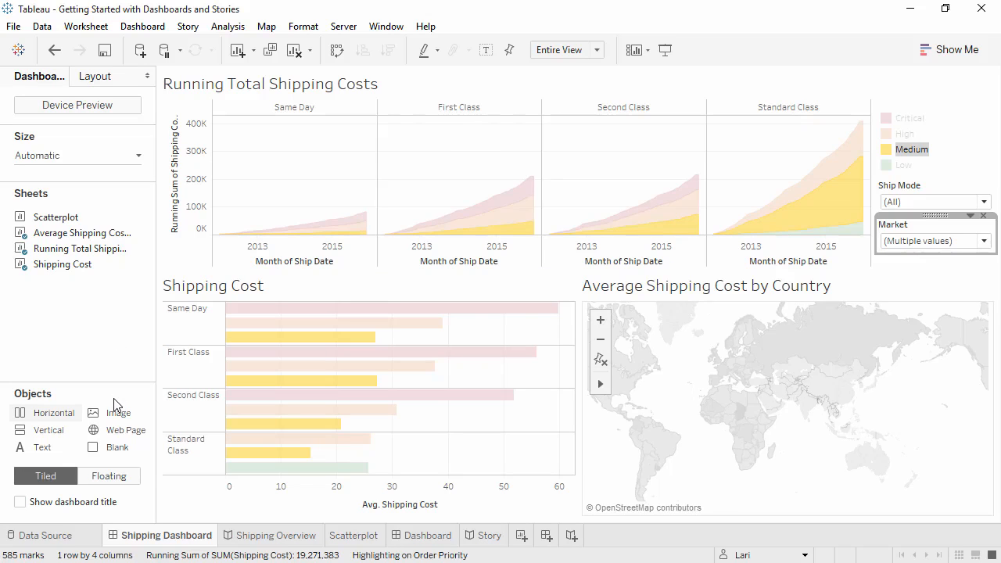
# Go through the story points of the Shipping Overview story, ending at the one on exploring trends by Market.
pyautogui.click(264, 537)
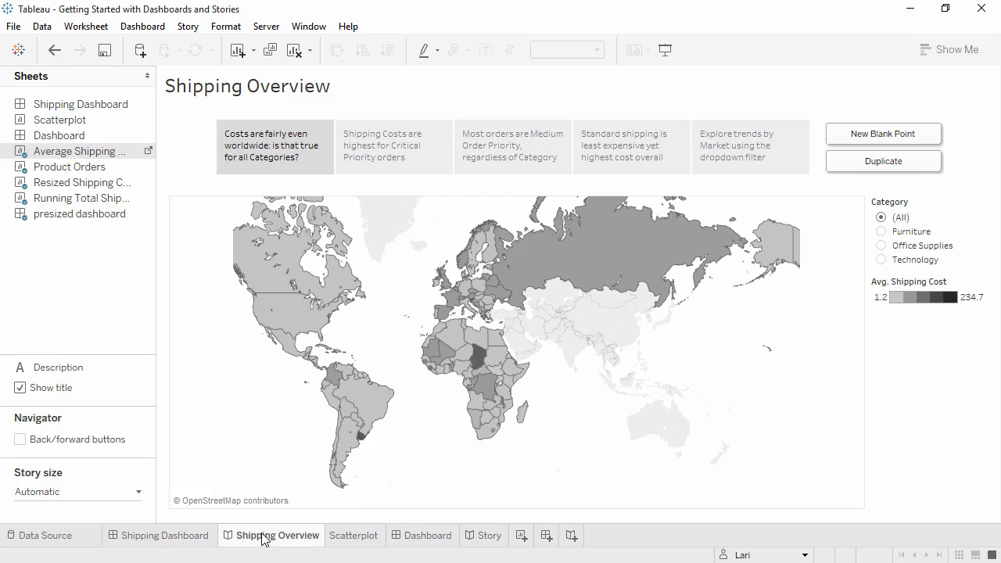
pyautogui.click(387, 148)
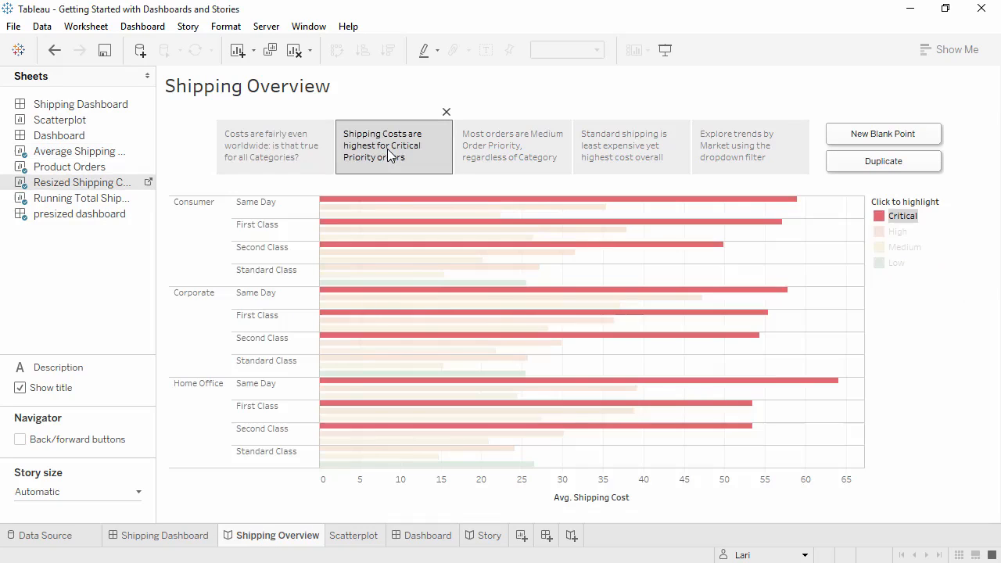
pyautogui.click(510, 153)
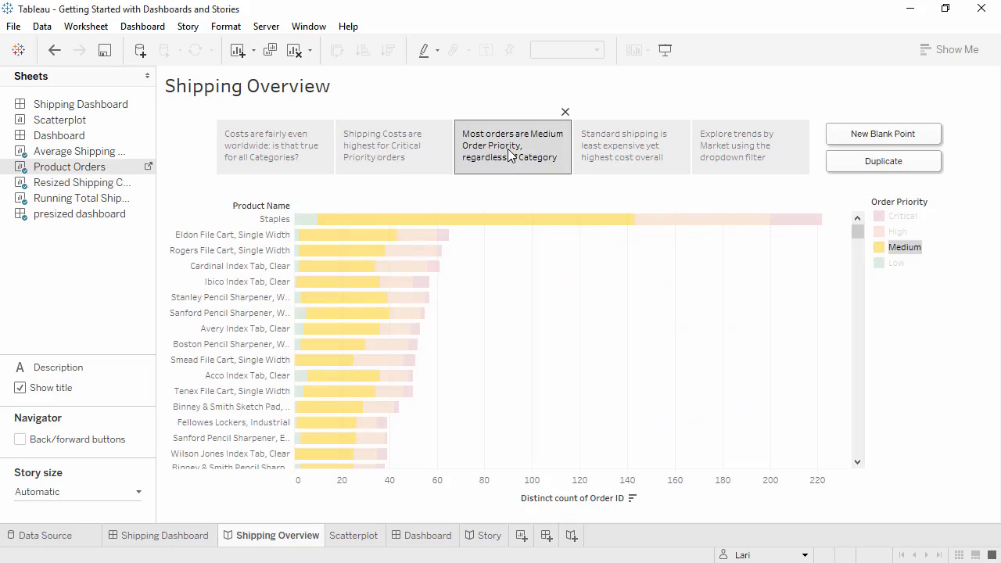
pyautogui.click(628, 151)
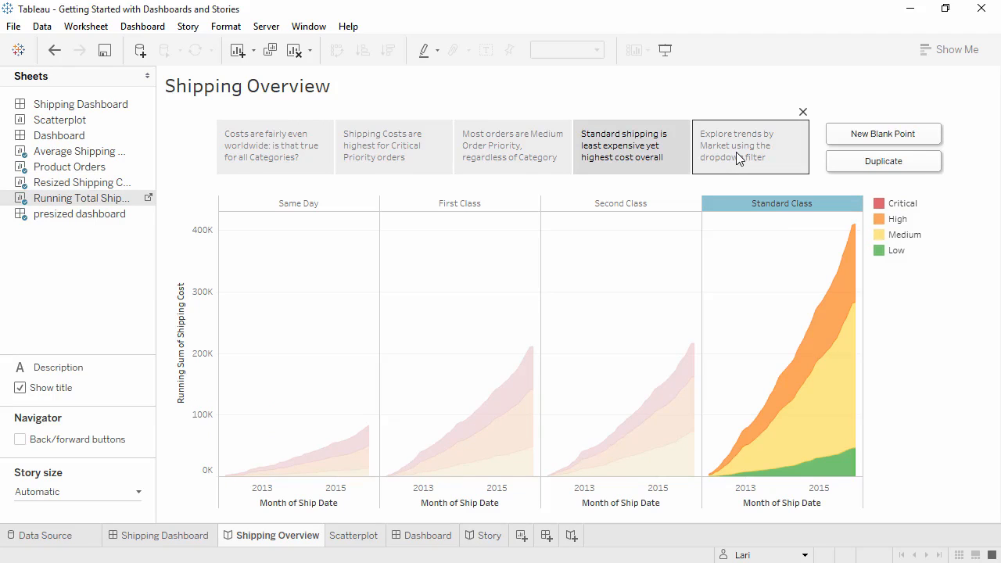
pyautogui.click(736, 152)
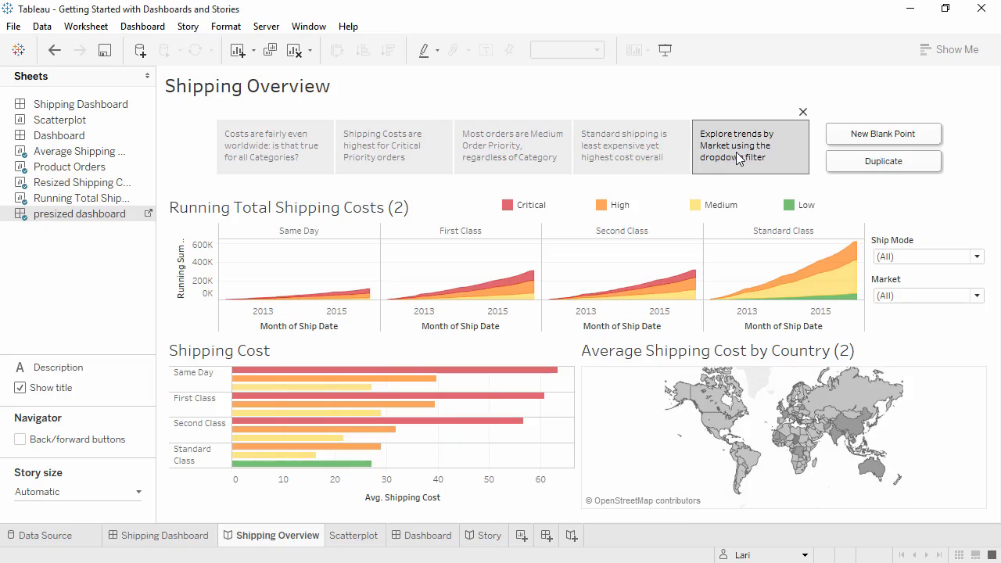
# Add the Scatterplot sheet to both the empty dashboard and the empty story.
pyautogui.click(359, 538)
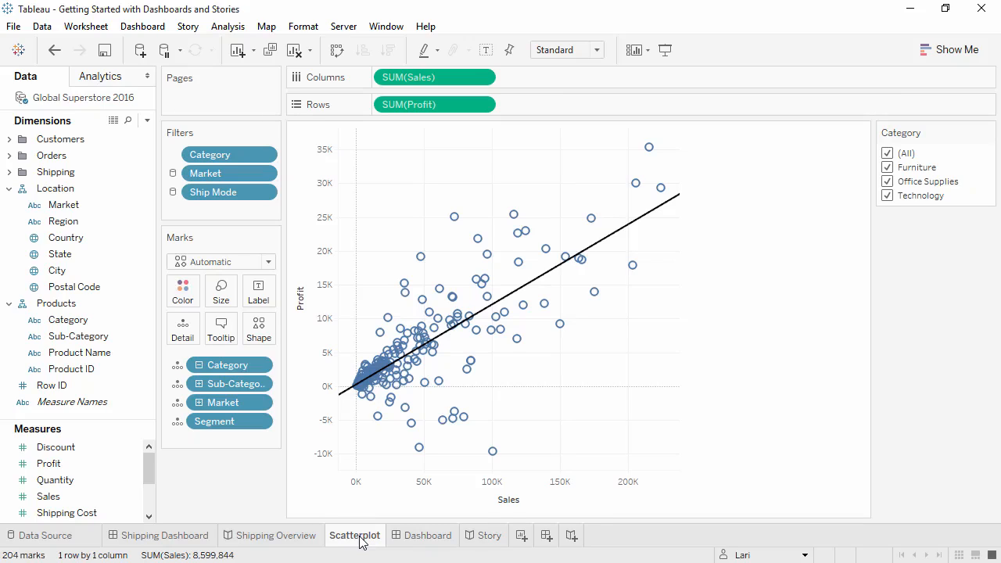
pyautogui.click(423, 540)
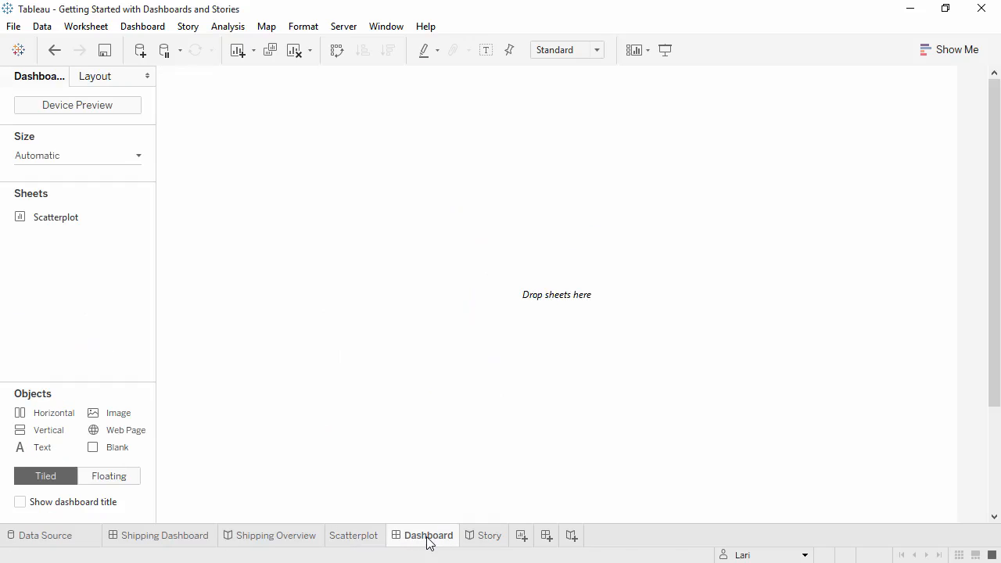
pyautogui.moveTo(76, 220); pyautogui.dragTo(244, 221)
pyautogui.click(490, 536)
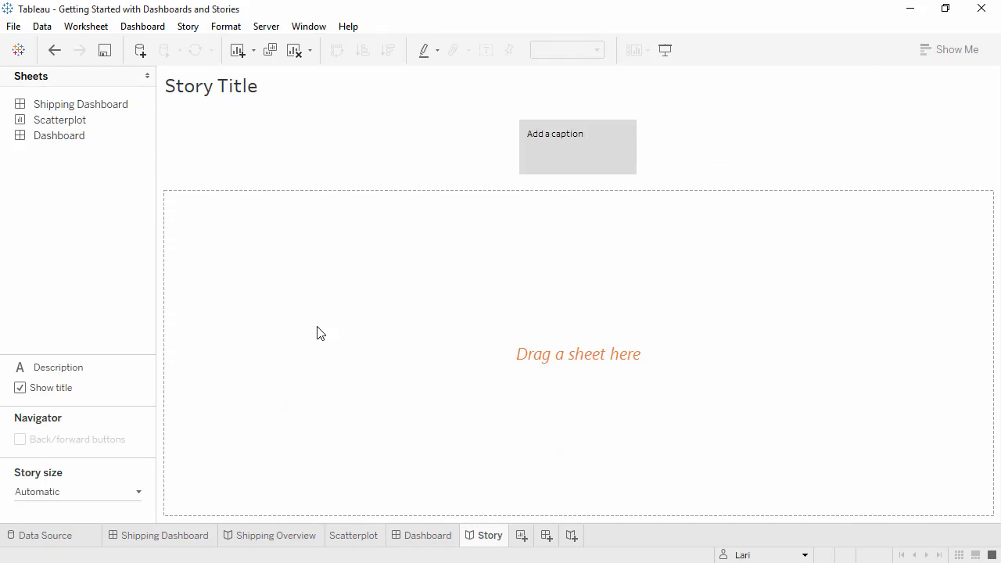
pyautogui.moveTo(98, 139); pyautogui.dragTo(330, 259)
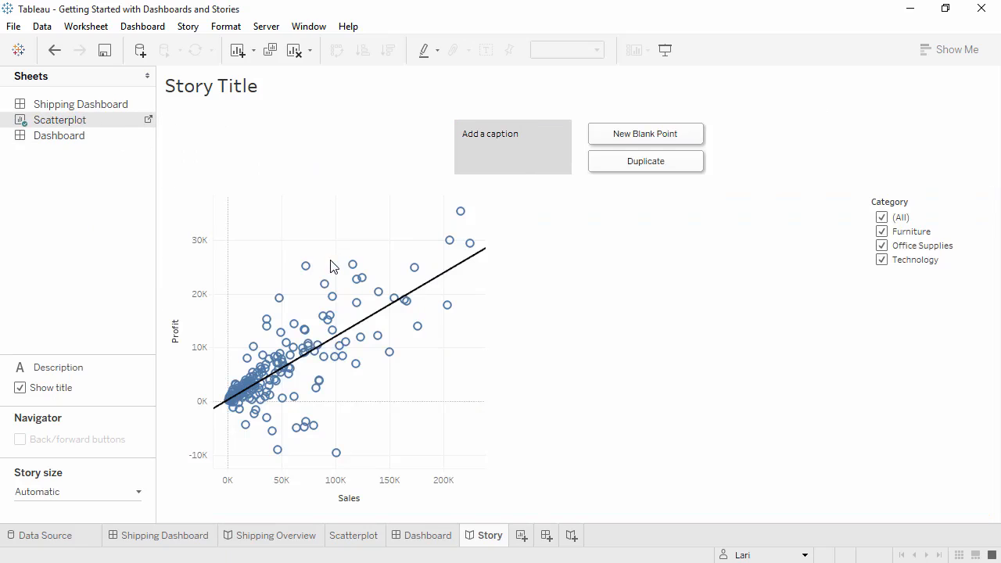
# Colour the Scatterplot worksheet's marks by Category and check the change in the dashboard and the story.
pyautogui.click(348, 537)
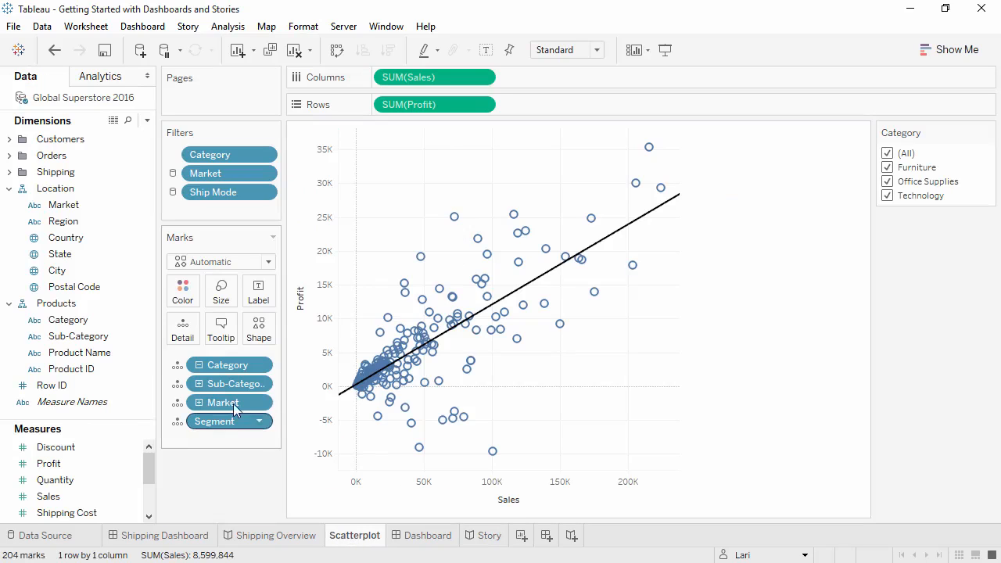
pyautogui.moveTo(94, 322); pyautogui.dragTo(194, 294)
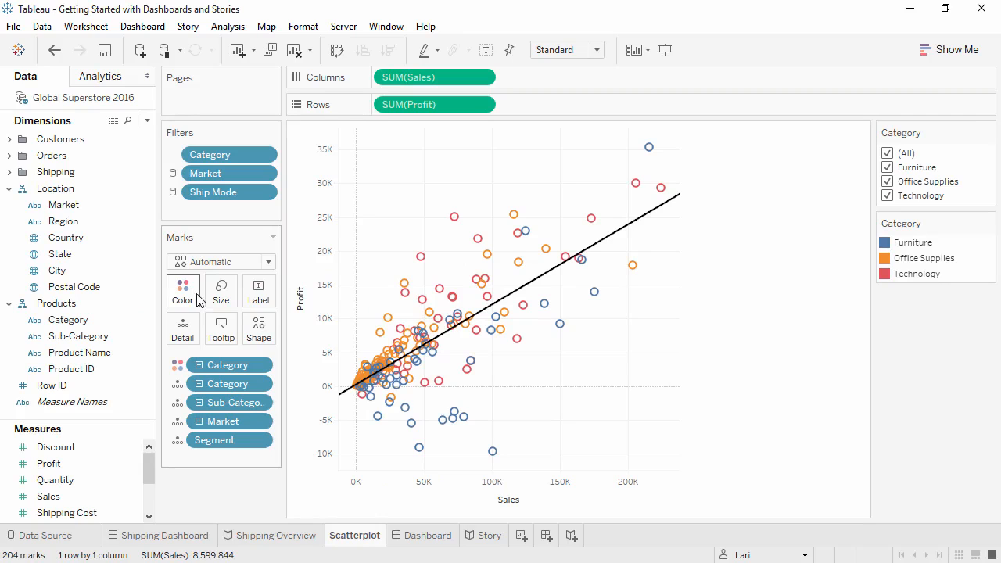
pyautogui.click(413, 546)
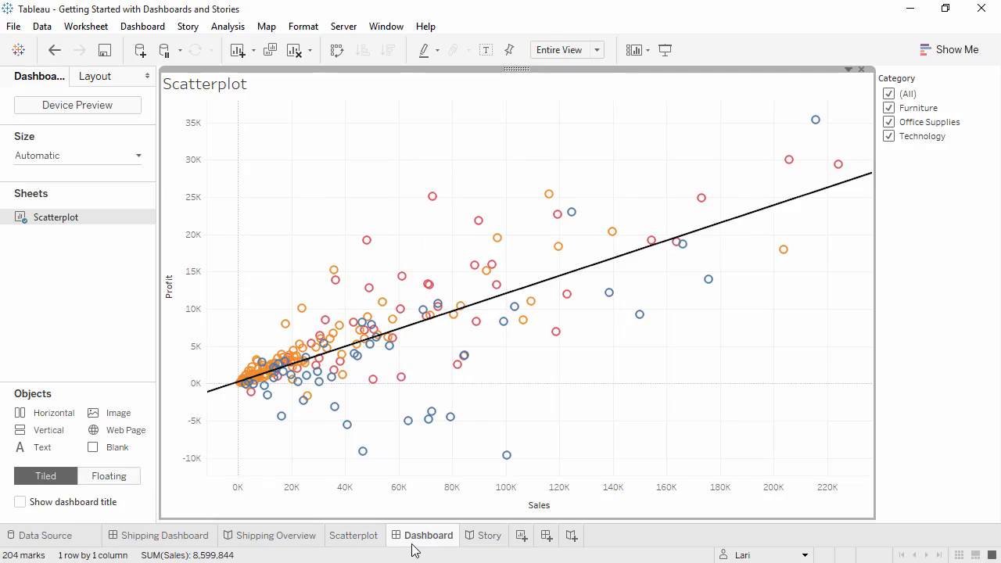
pyautogui.click(486, 539)
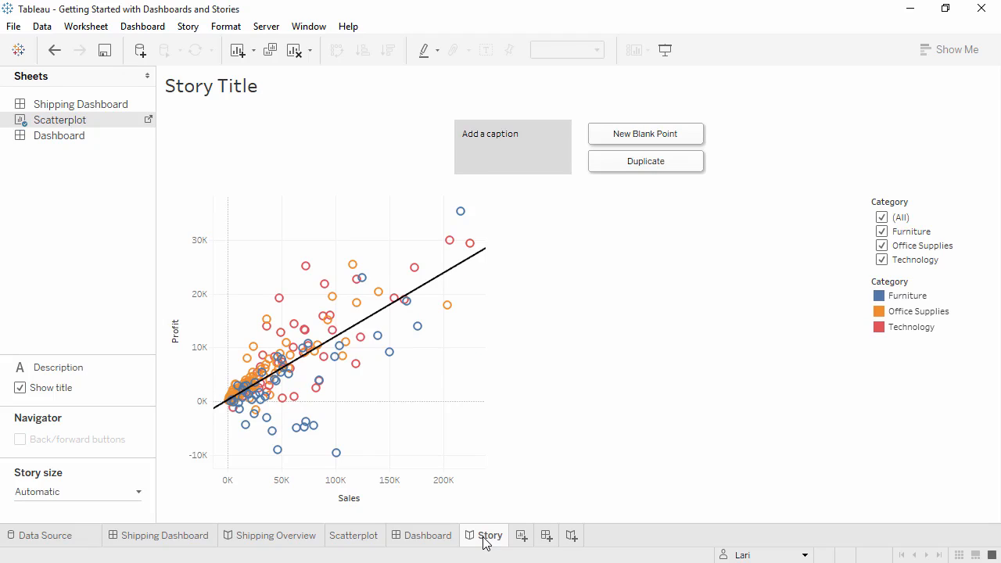
# Go from the story to the Scatterplot worksheet, exclude Technology from its Category filter, and check the dashboard and story.
pyautogui.click(149, 122)
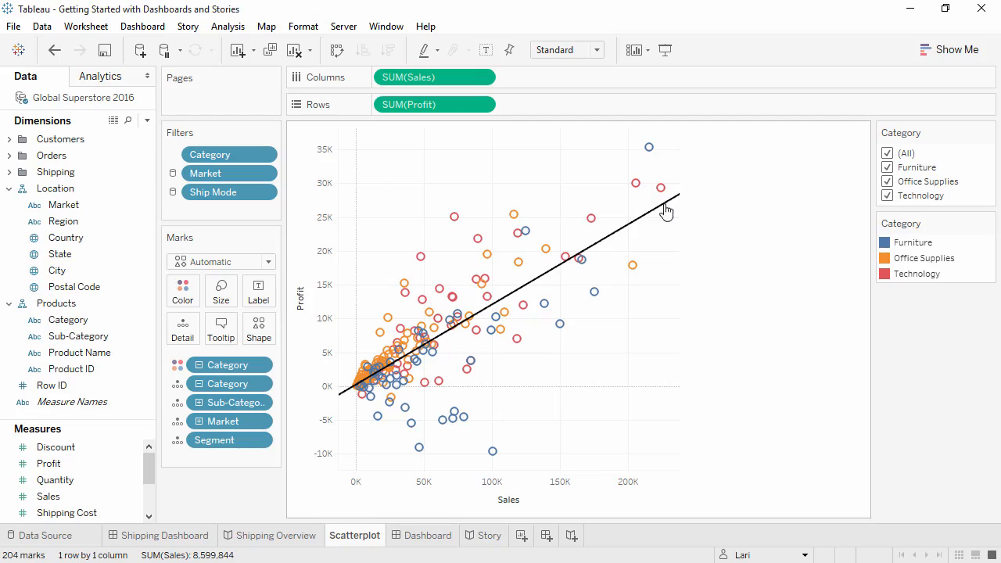
pyautogui.click(887, 196)
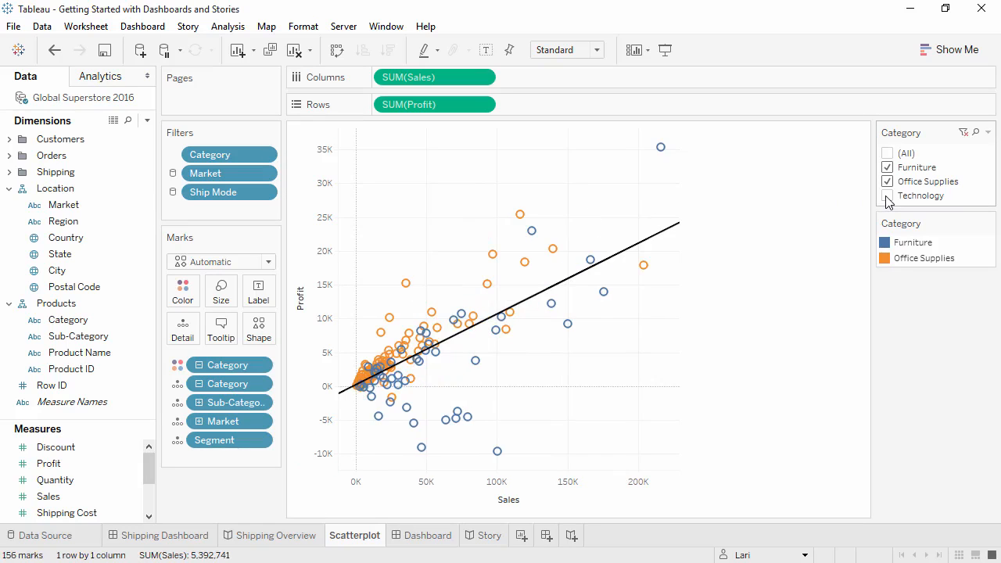
pyautogui.click(428, 536)
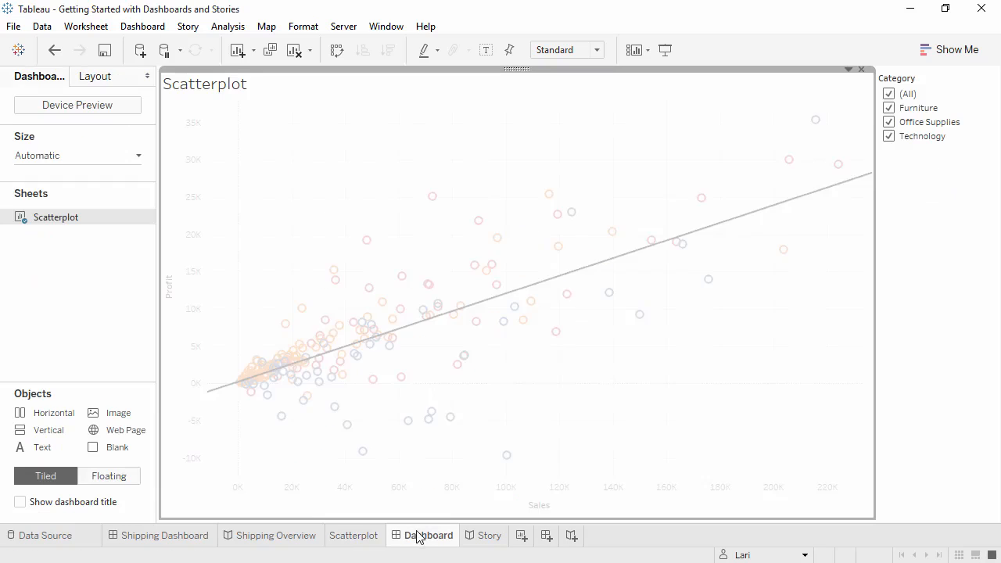
pyautogui.click(479, 539)
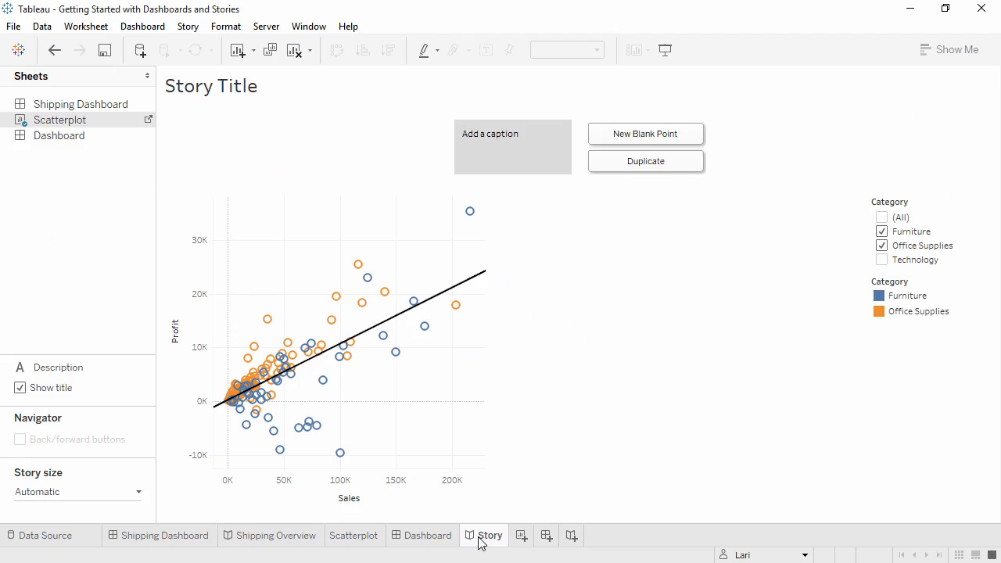
# Exclude Furniture using the dashboard's Category filter and check the change in the story and the Scatterplot worksheet.
pyautogui.click(440, 538)
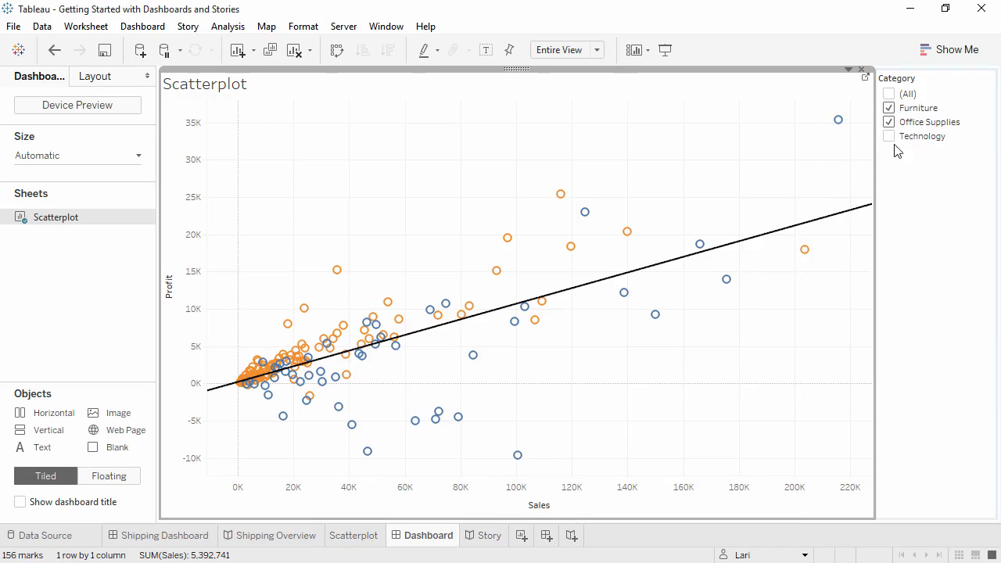
pyautogui.click(889, 108)
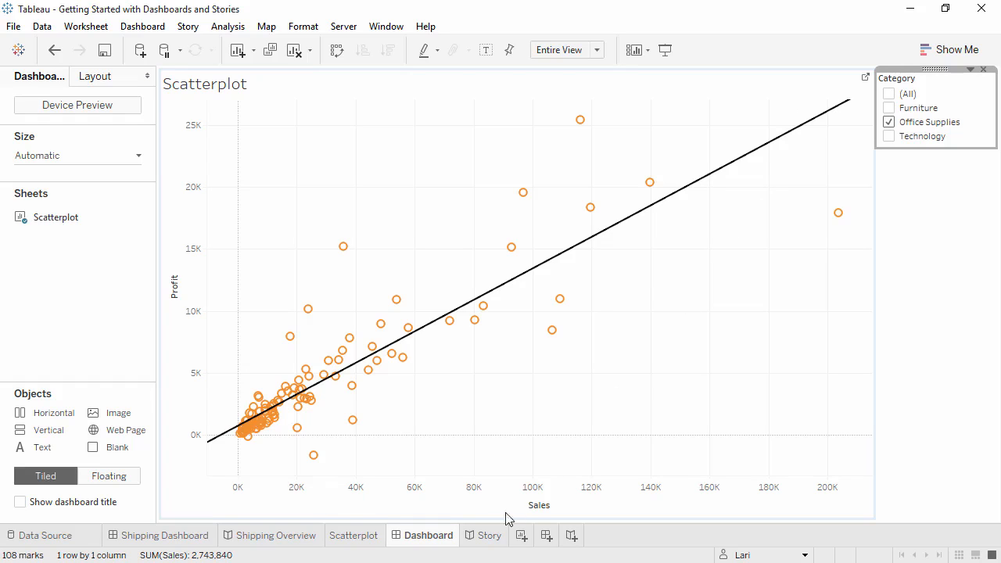
pyautogui.click(491, 538)
pyautogui.click(358, 538)
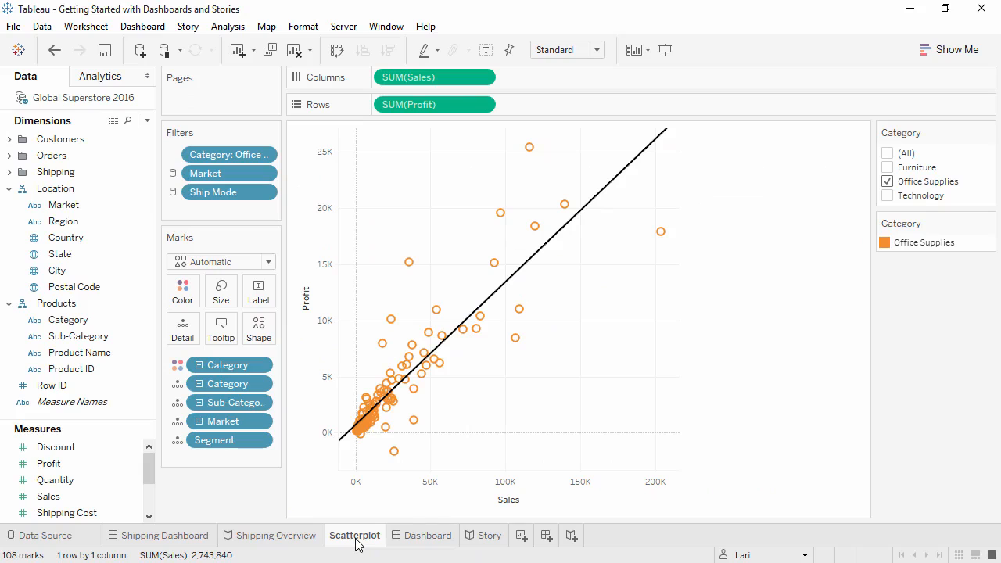
pyautogui.click(485, 539)
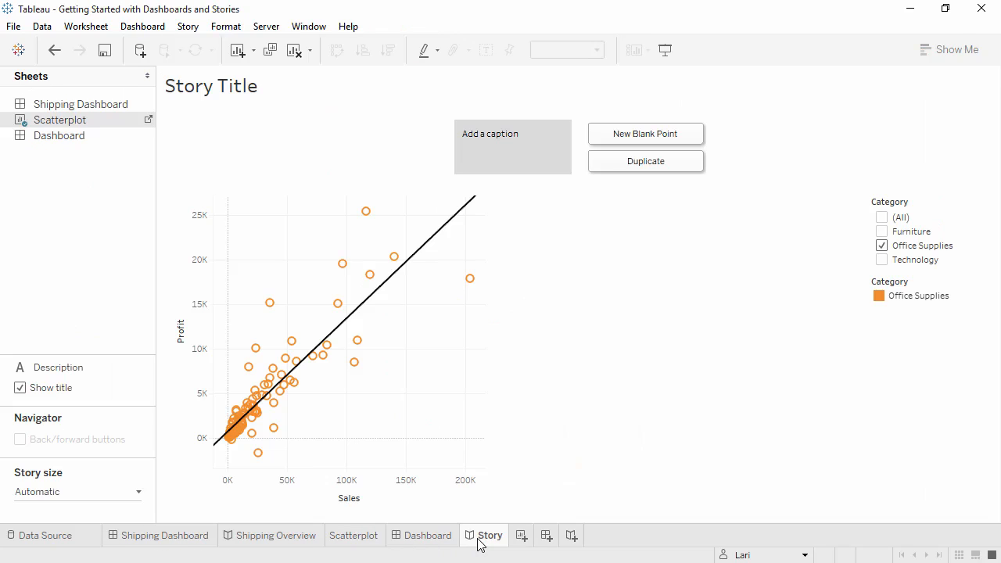
# Include Technology in the story's Category filter and compare with the dashboard and the Scatterplot worksheet.
pyautogui.click(881, 260)
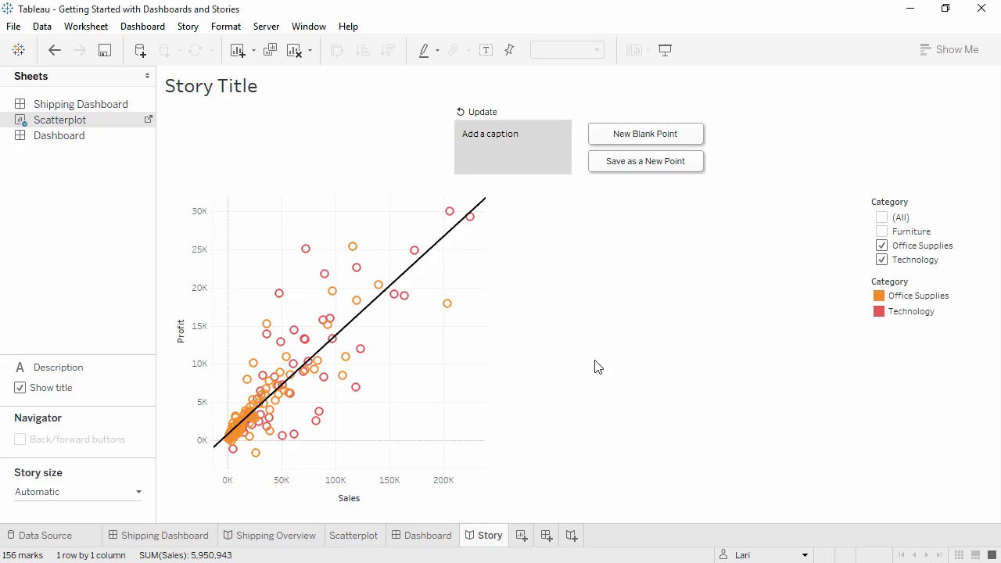
pyautogui.click(421, 535)
pyautogui.click(356, 536)
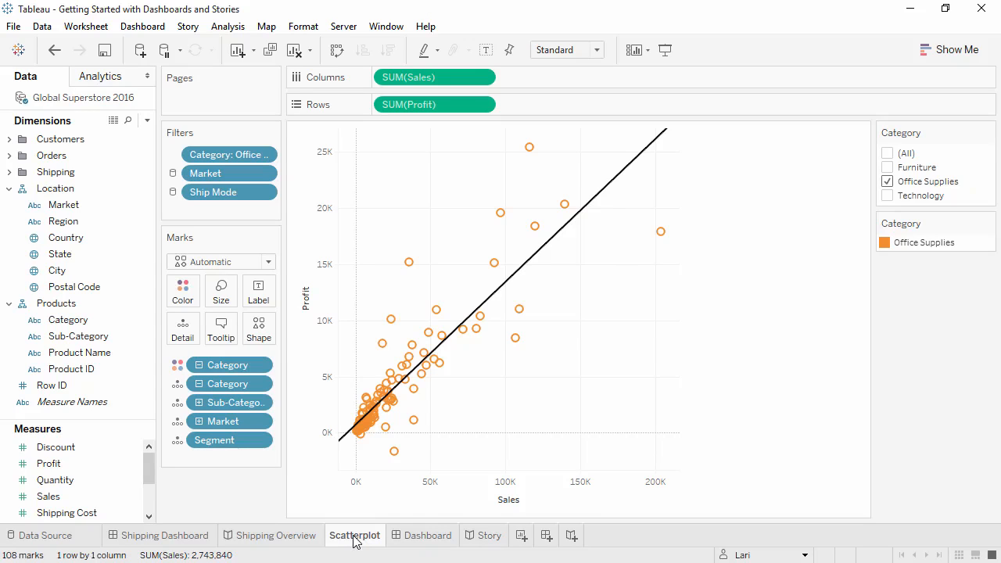
# Include Furniture in the Scatterplot worksheet's Category filter and check the dashboard and the story.
pyautogui.click(886, 168)
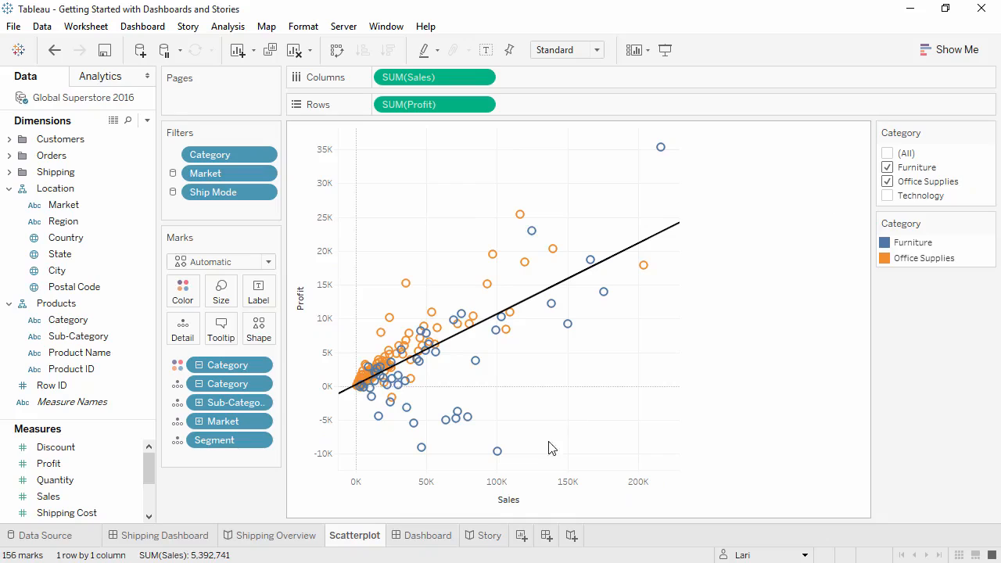
pyautogui.click(447, 540)
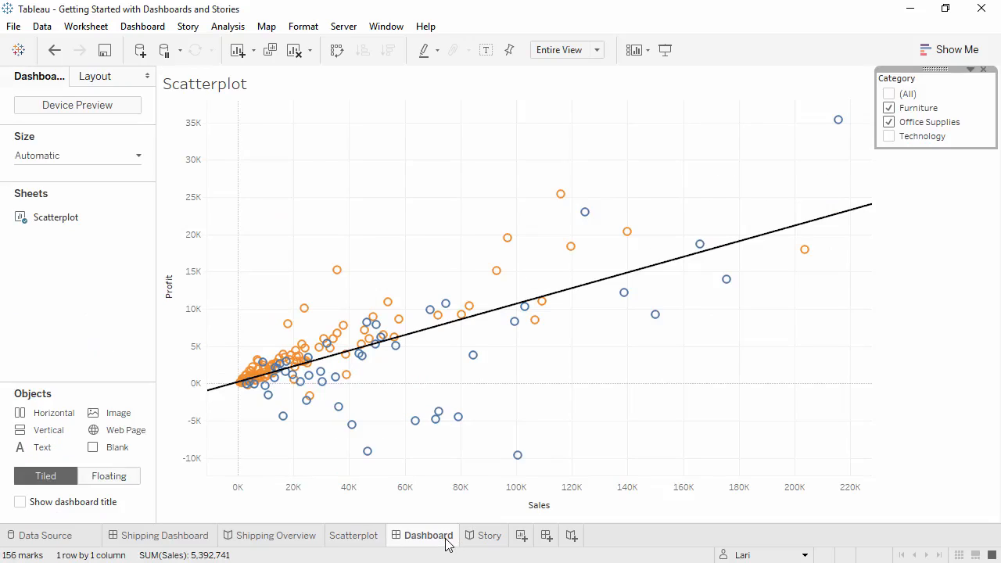
pyautogui.click(489, 539)
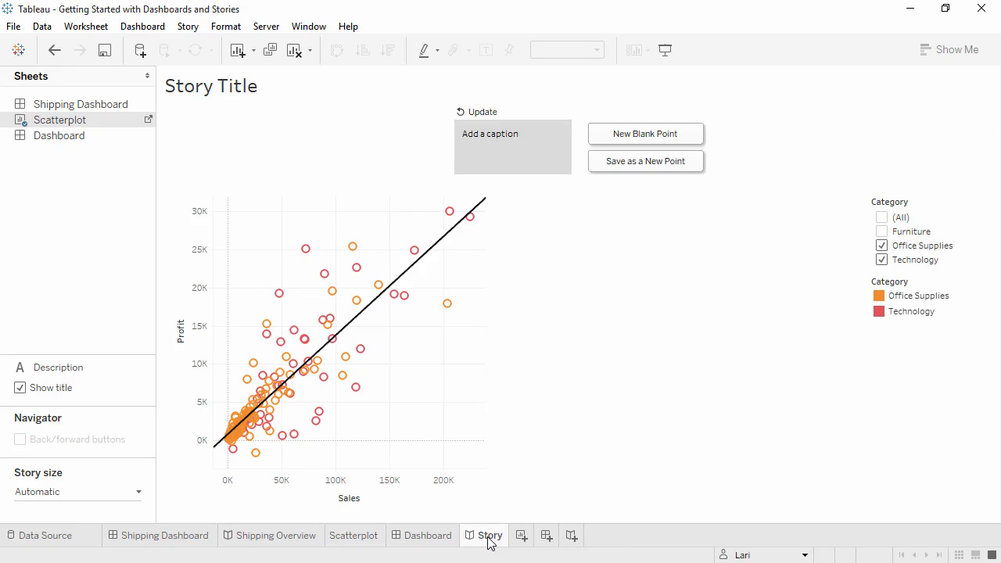
# Assign Market to the mark shapes in the Scatterplot worksheet and check the change in the dashboard and story.
pyautogui.click(374, 538)
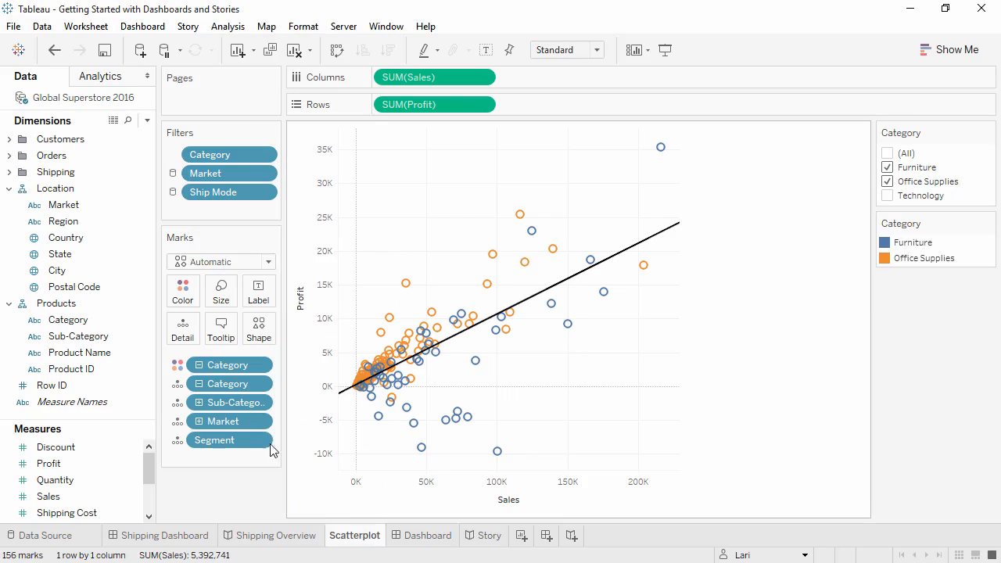
pyautogui.moveTo(89, 206); pyautogui.dragTo(257, 327)
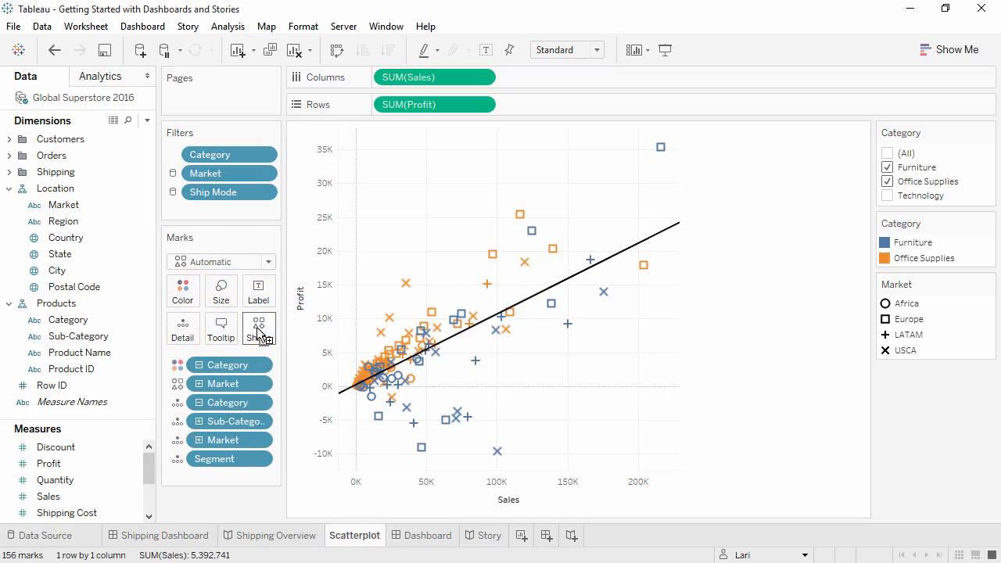
pyautogui.click(426, 537)
pyautogui.click(485, 536)
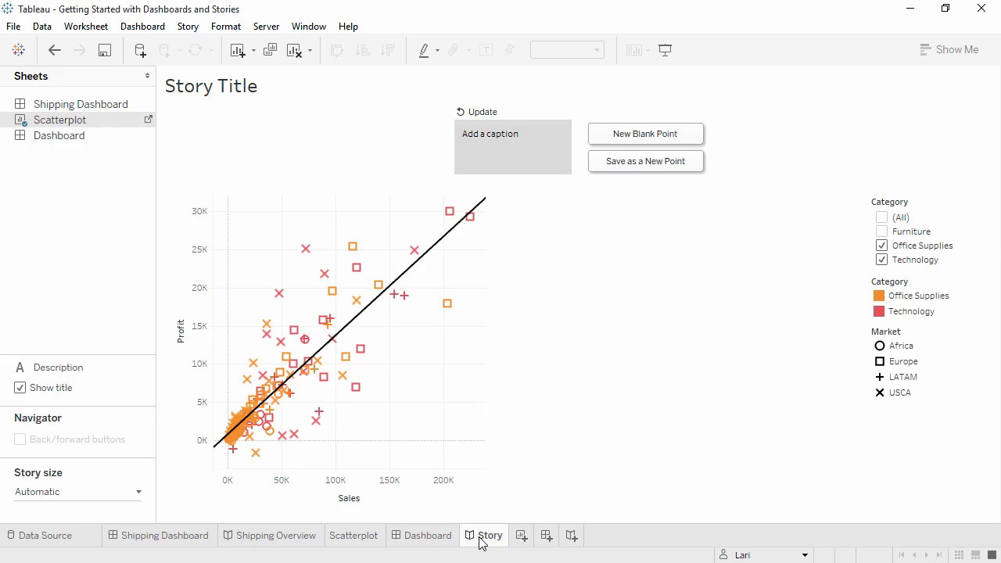
# Duplicate the Scatterplot worksheet.
pyautogui.rightClick(366, 539)
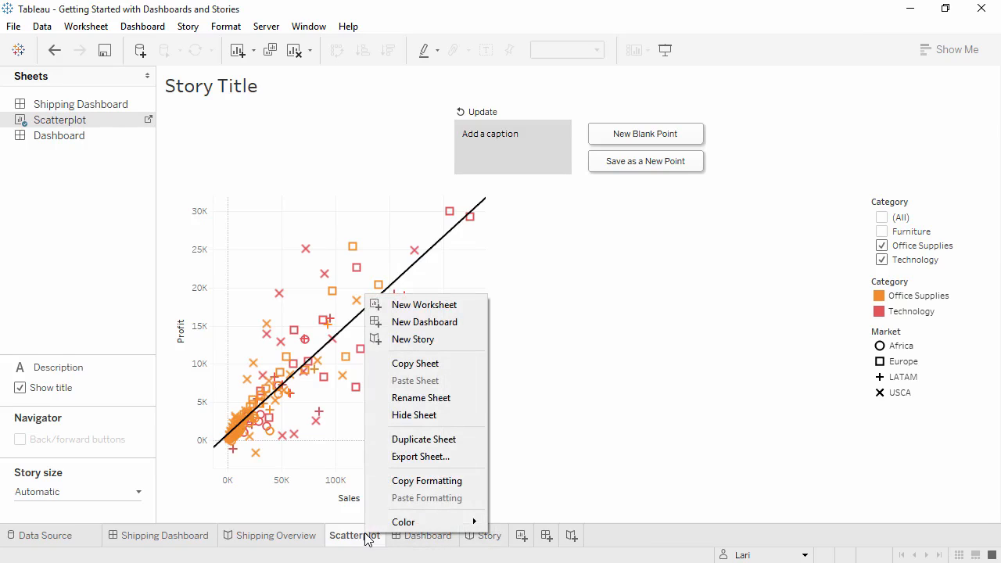
pyautogui.click(405, 442)
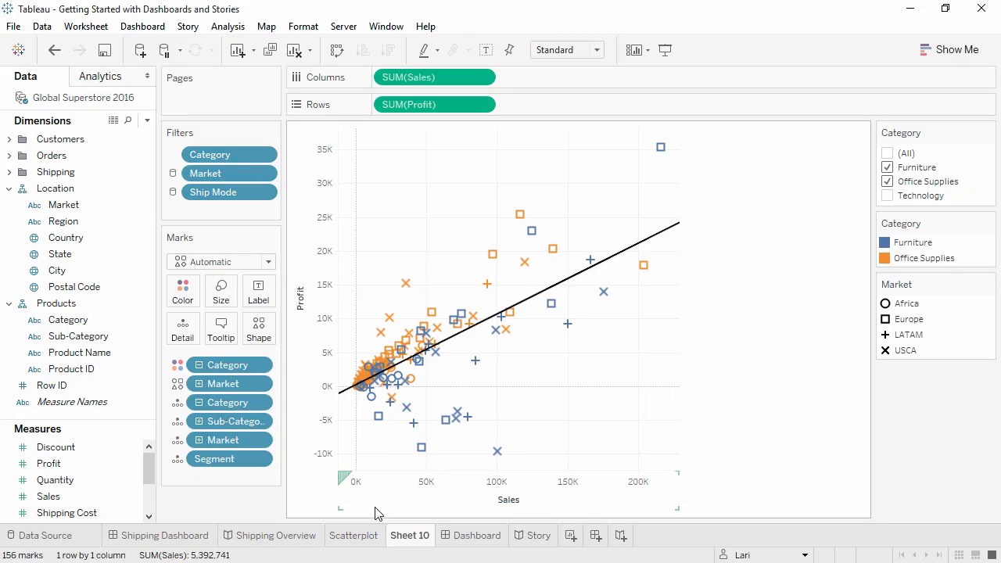
# Hide the Scatterplot worksheet and check which sheet options are available for its duplicate, Sheet 10.
pyautogui.rightClick(369, 539)
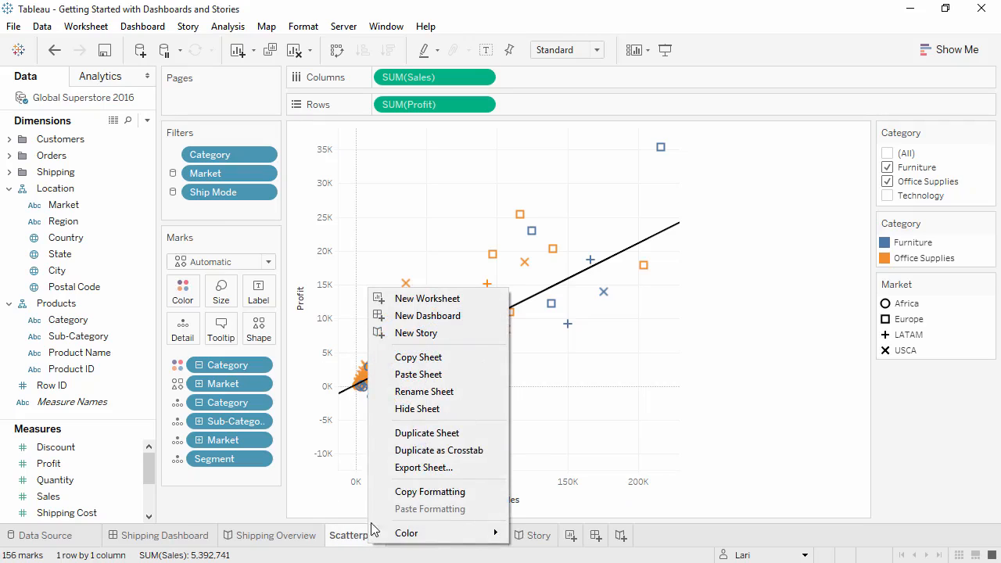
pyautogui.click(417, 408)
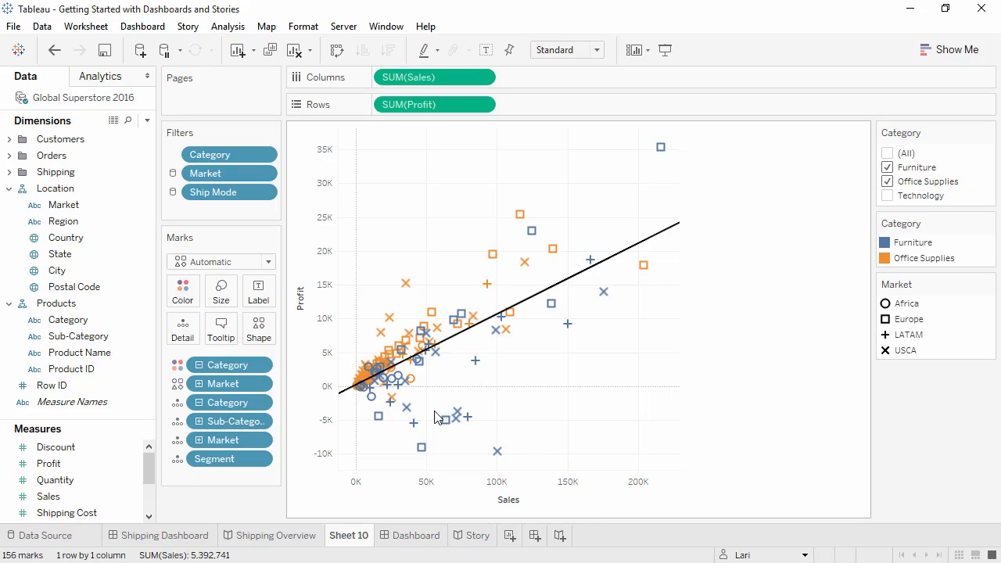
pyautogui.rightClick(355, 538)
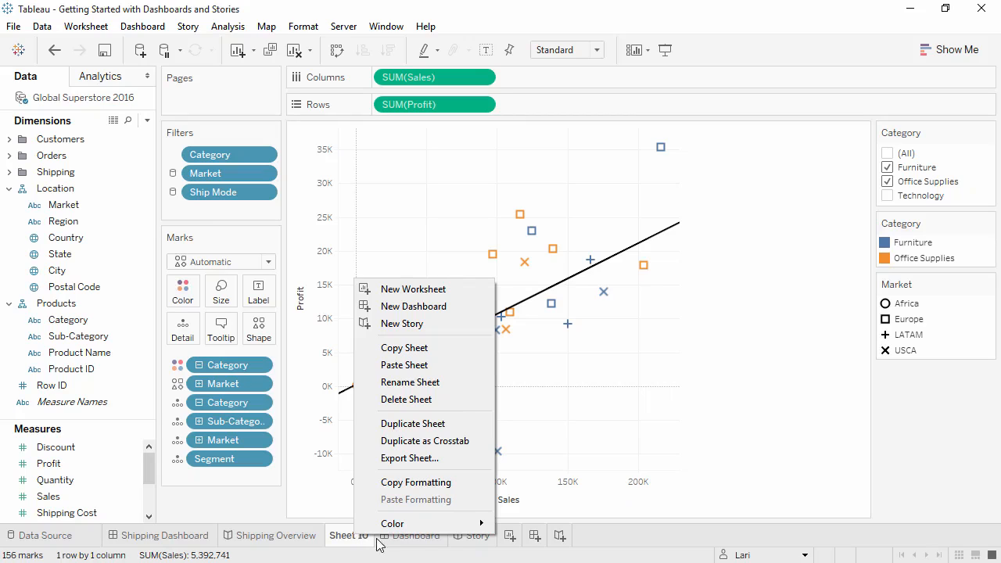
# Unhide the Scatterplot worksheet from the sheet list of the Dashboard.
pyautogui.click(391, 543)
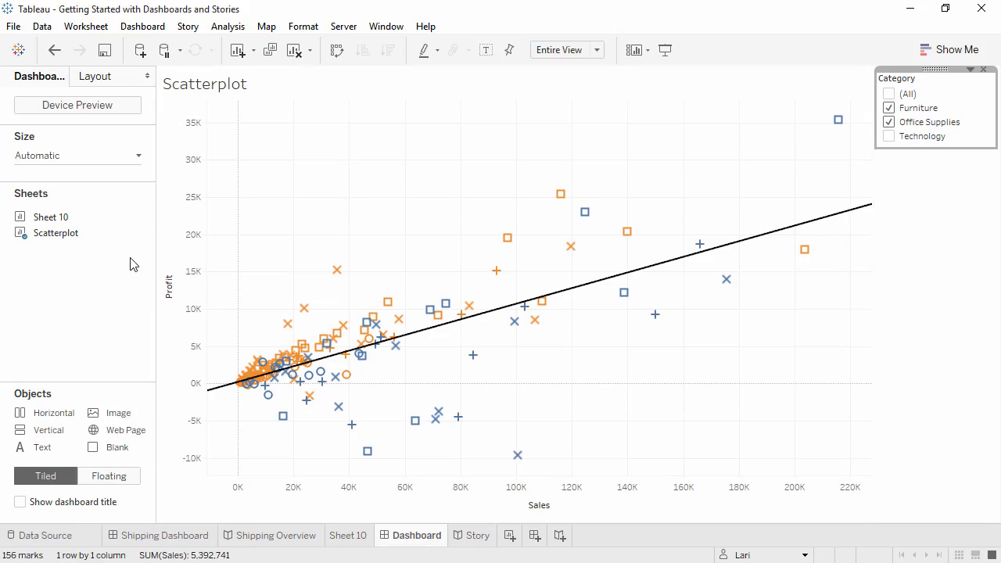
pyautogui.moveTo(133, 239)
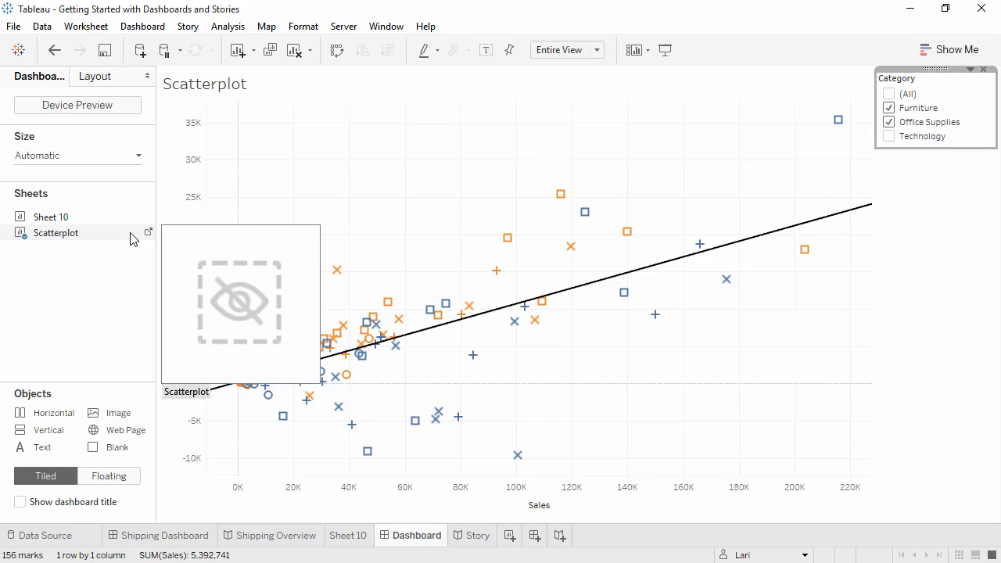
pyautogui.rightClick(131, 233)
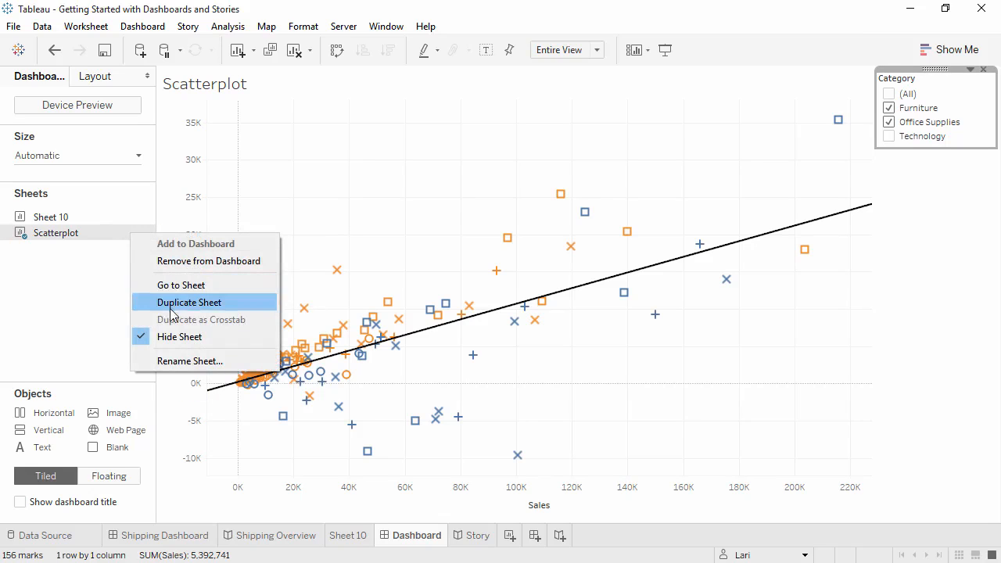
pyautogui.click(170, 337)
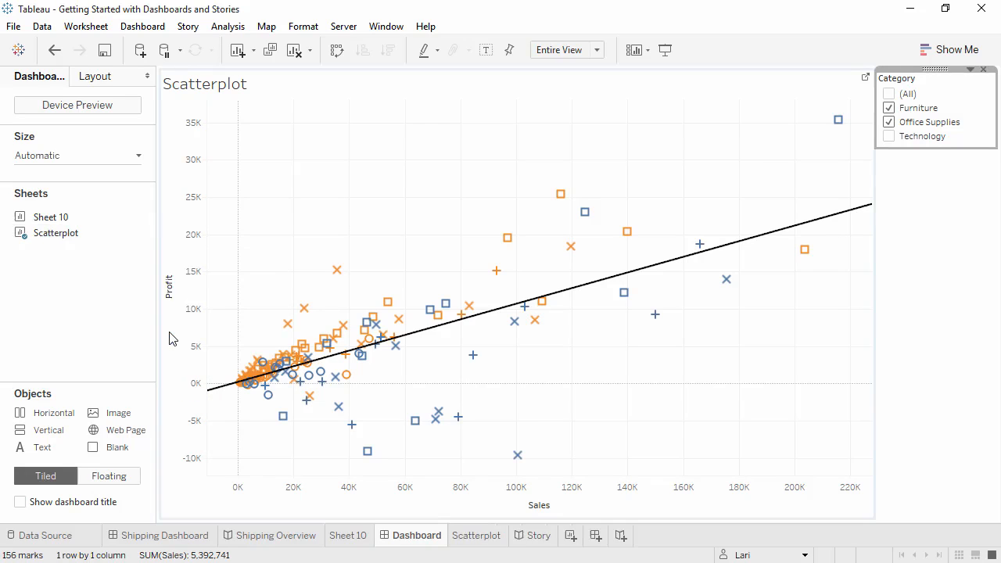